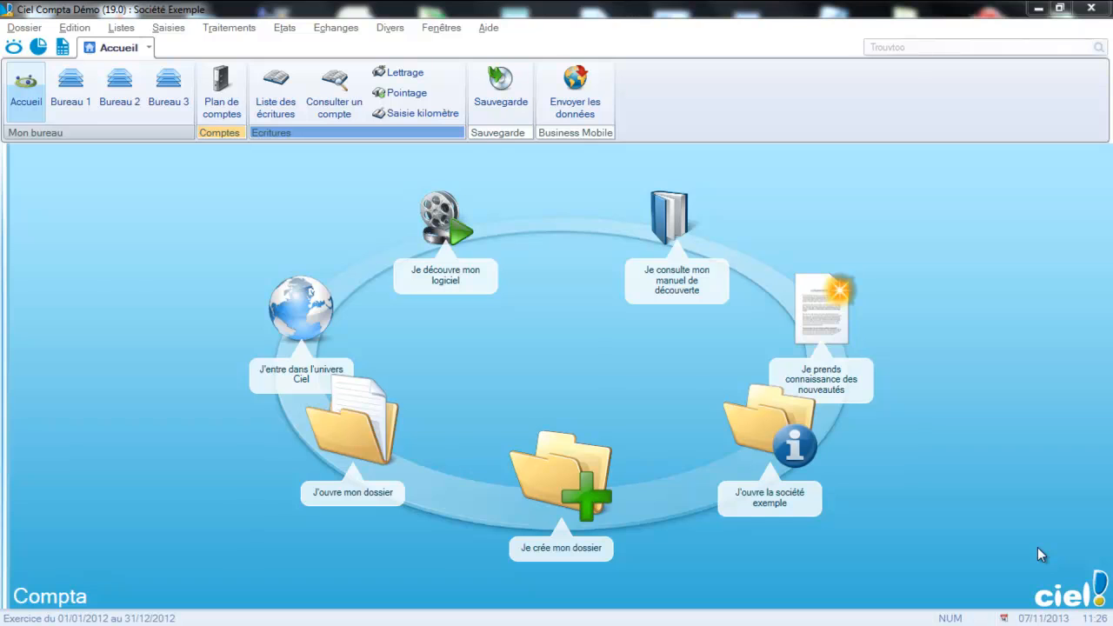
Open manual lettering (Lettrage manuel) on account 401EDF, consulting the list of accounts without changing the account
click(229, 27)
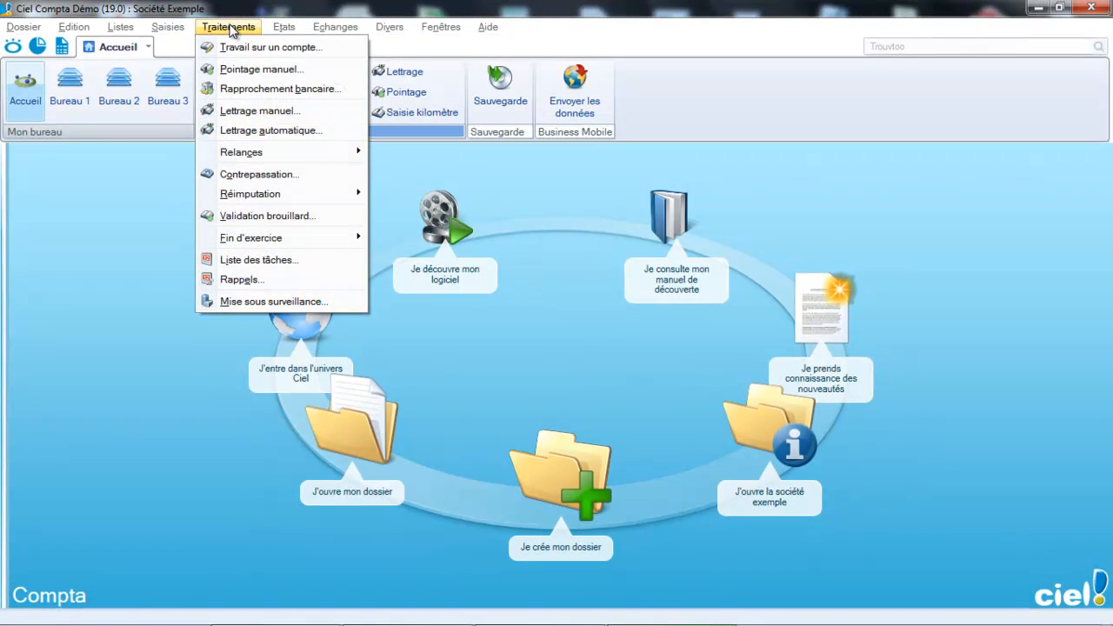
click(242, 113)
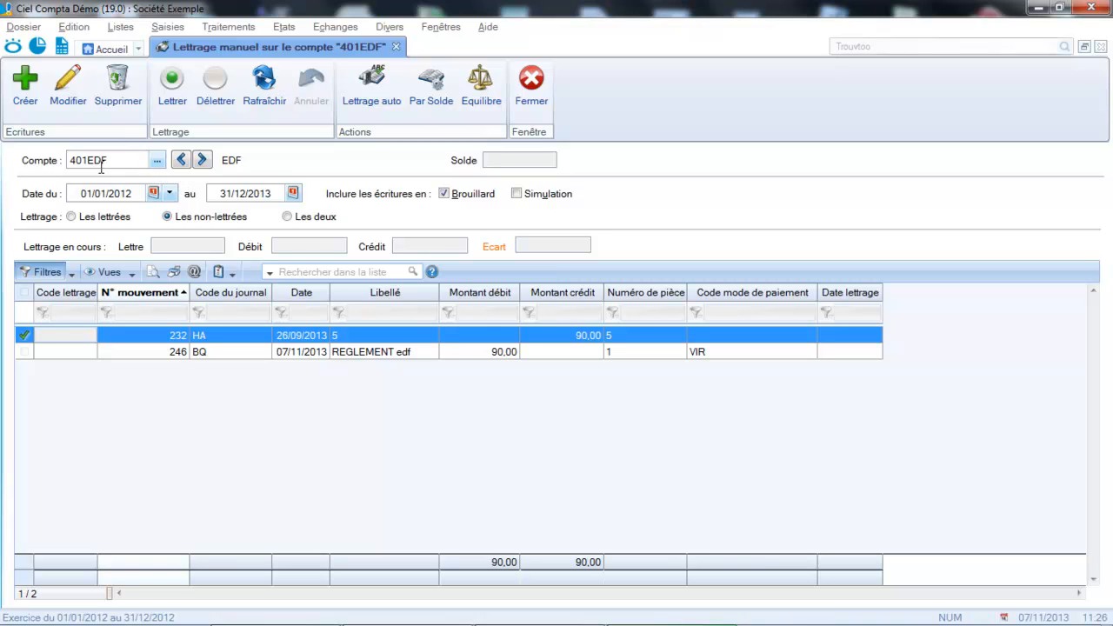
click(156, 162)
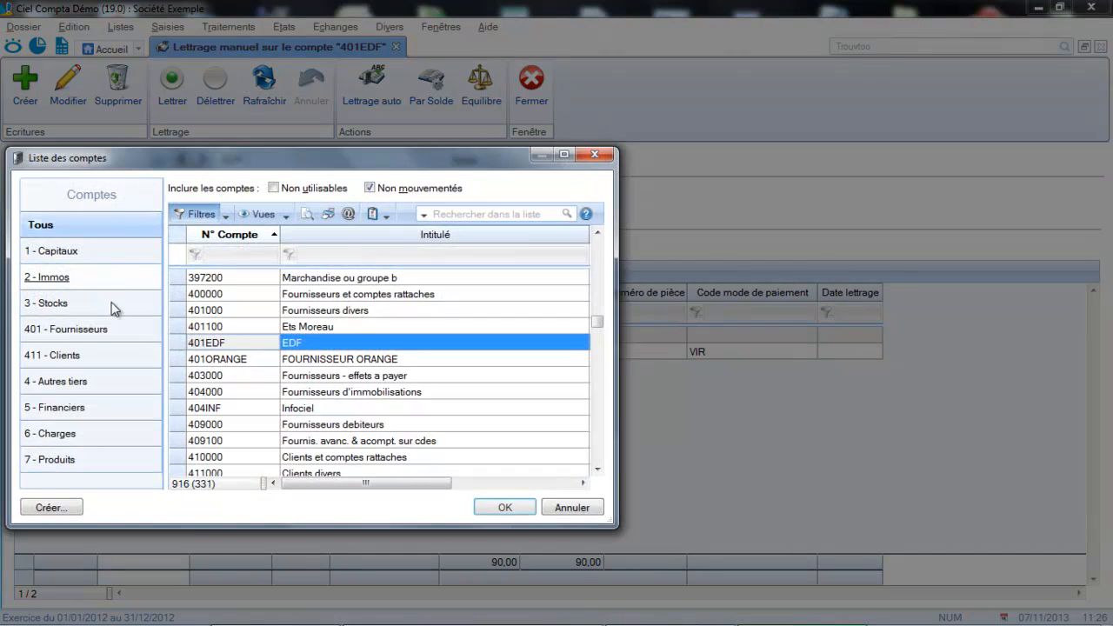
click(571, 508)
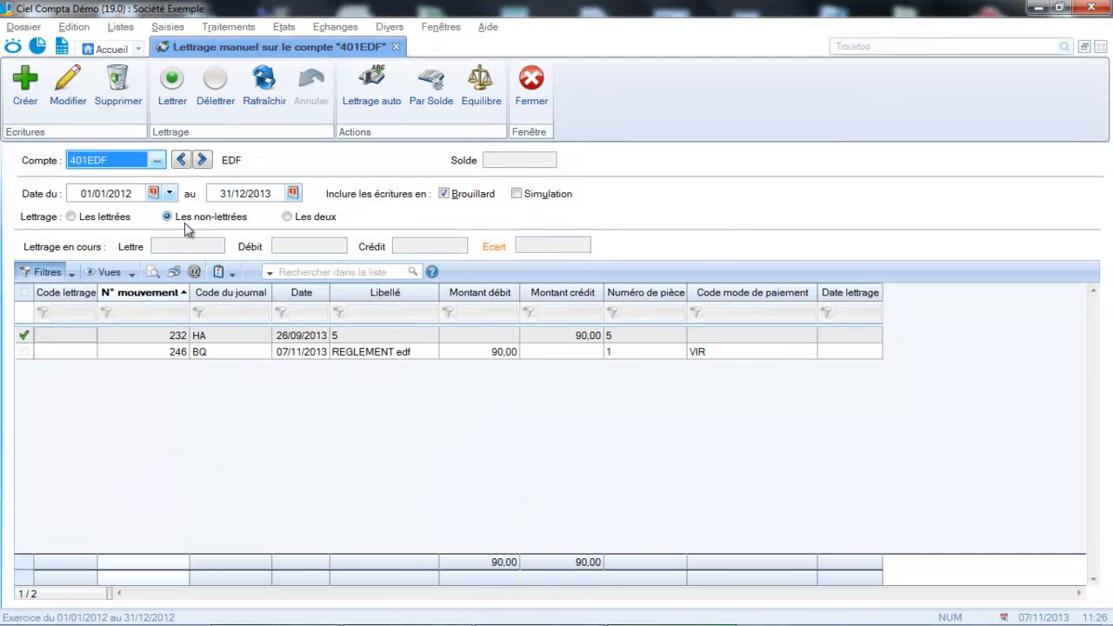
Examine account 401EDF's lettered entries, its combined entries and its non-lettered entries, ending on the non-lettered ones
click(71, 218)
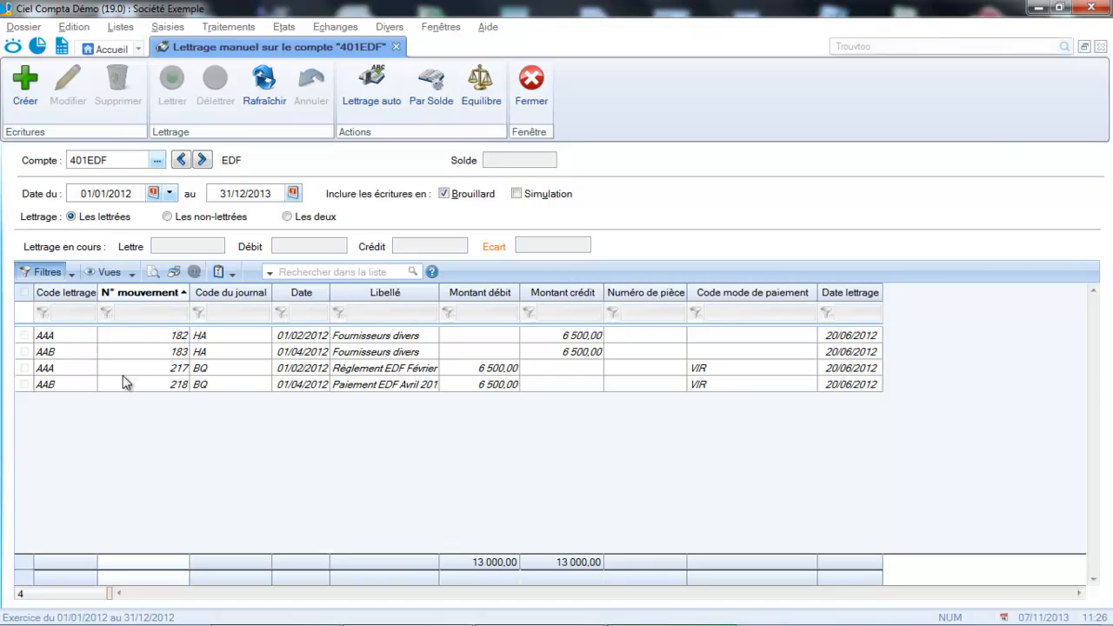
click(196, 218)
click(322, 219)
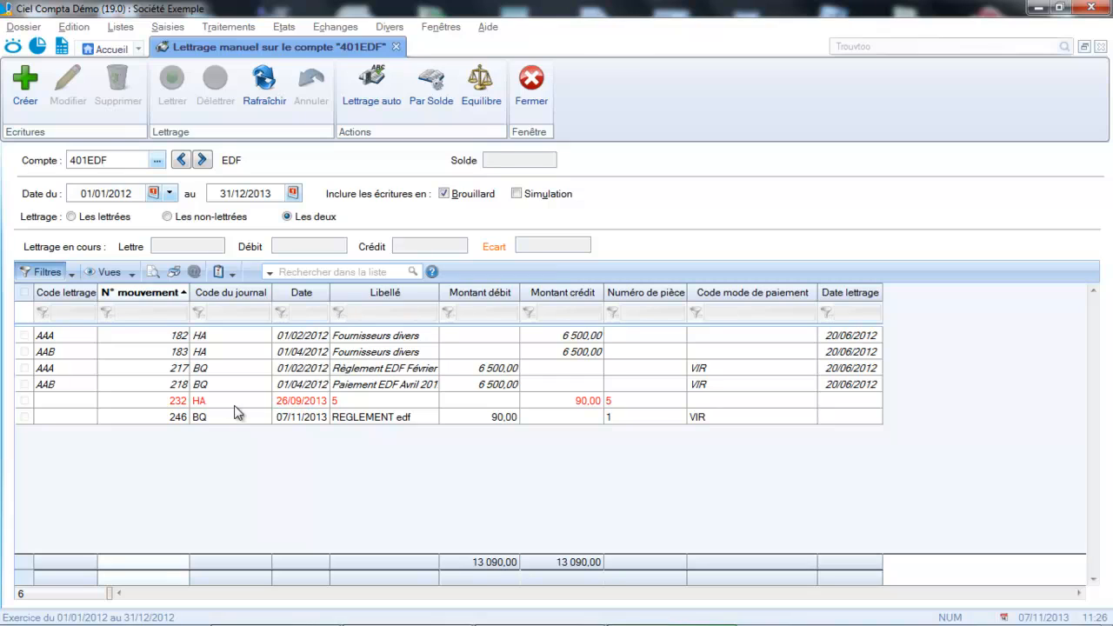
click(201, 220)
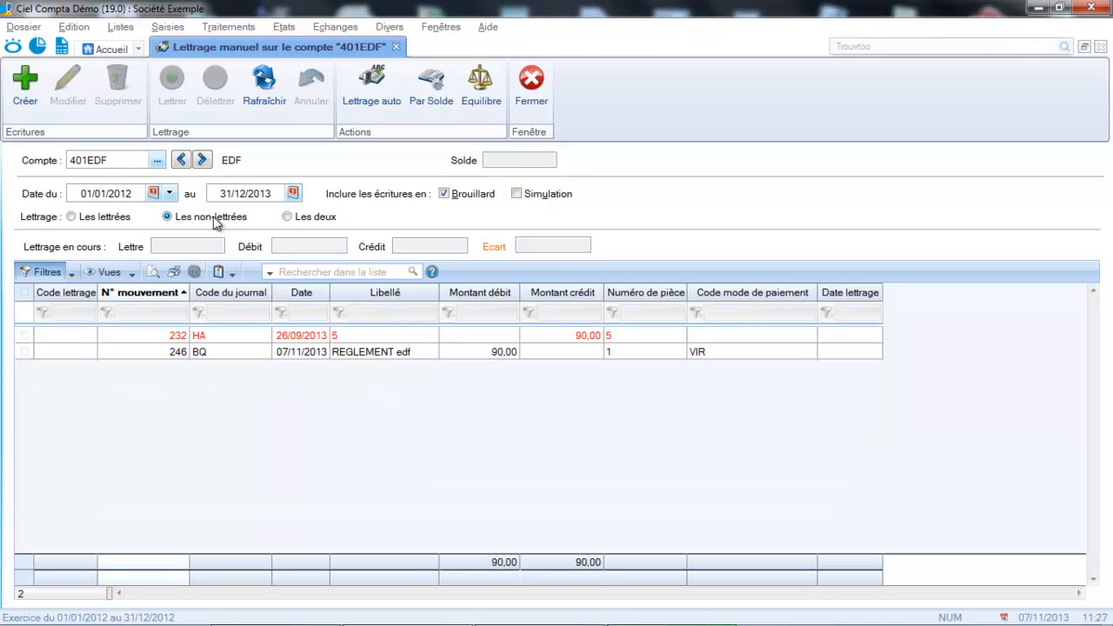
click(214, 218)
Letter movement 232 with the REGLEMENT edf movement 246 and save the lettering code
double_click(289, 338)
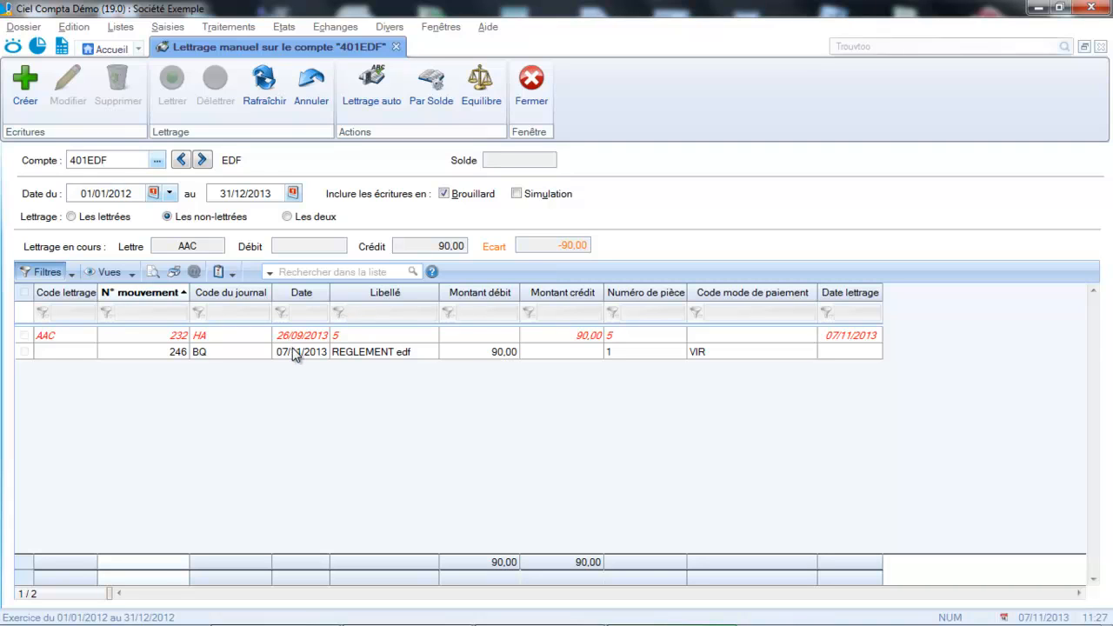
double_click(294, 350)
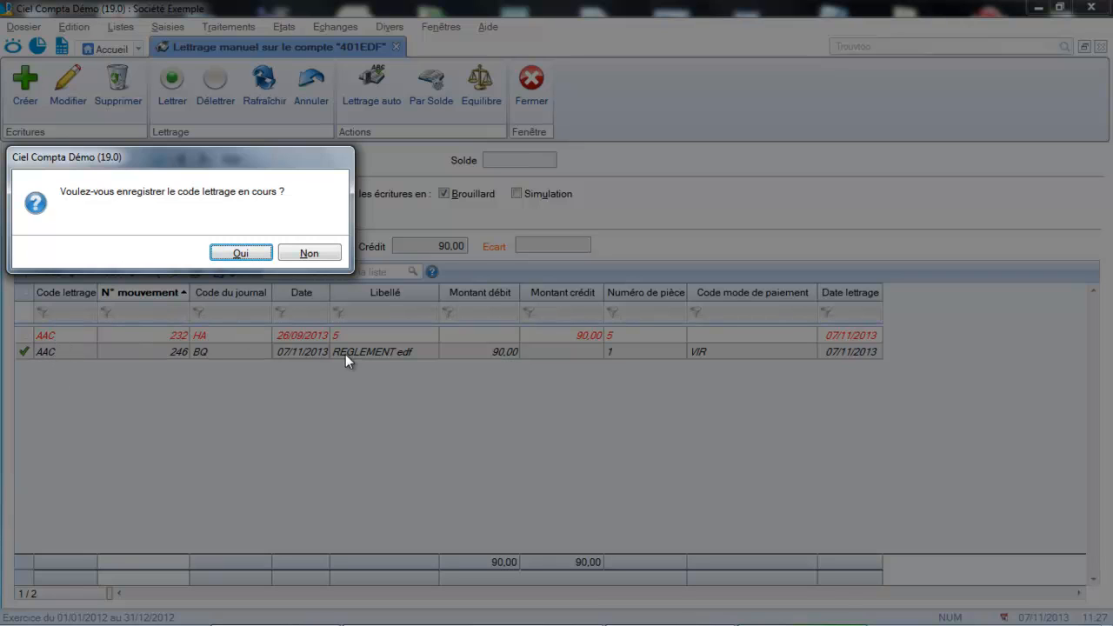
click(254, 255)
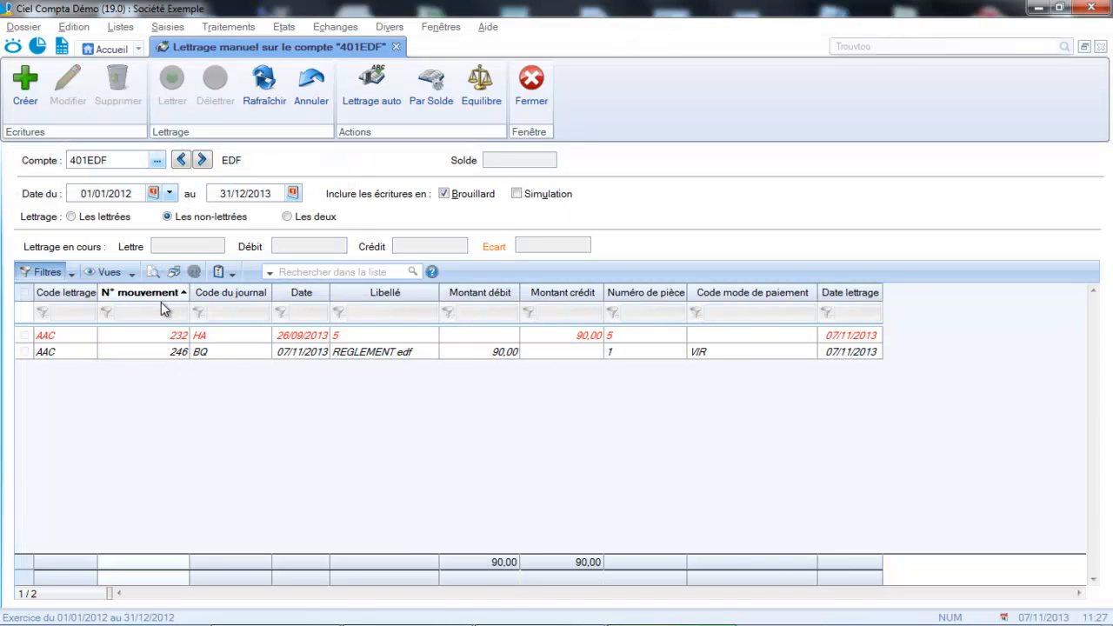
Display the lettered entries of 401EDF and remove the lettering from movements 232 and 246
click(103, 220)
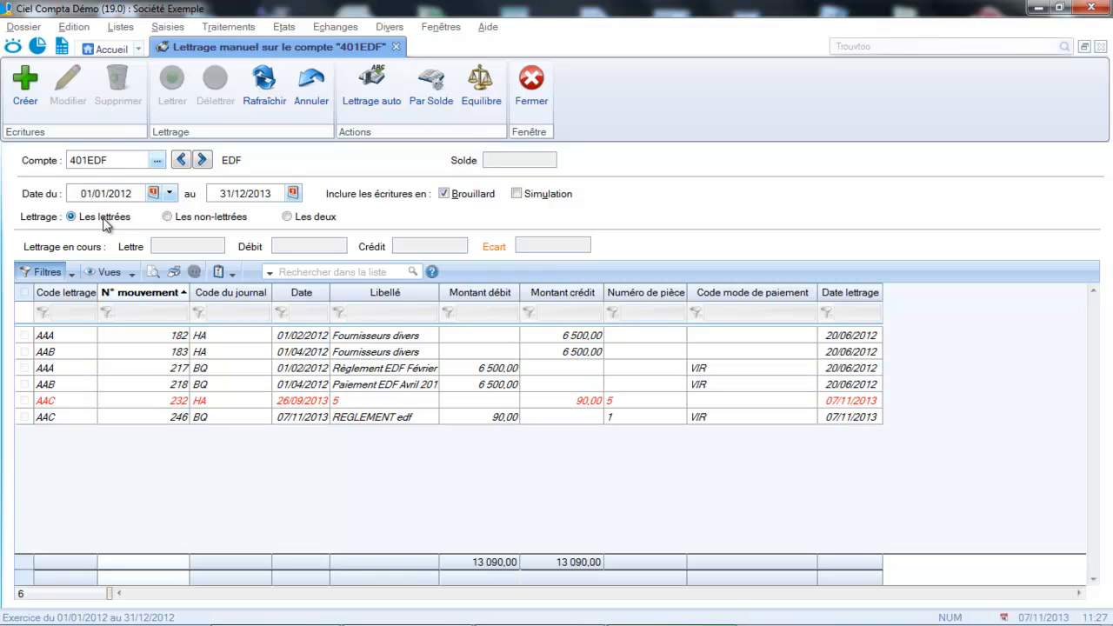
double_click(219, 408)
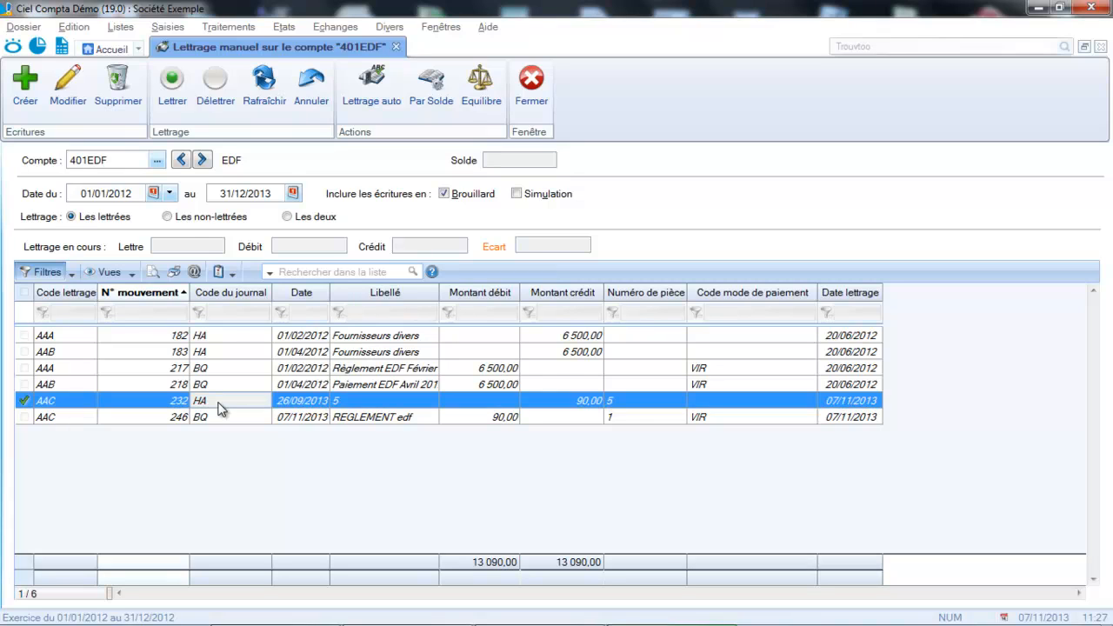
double_click(227, 415)
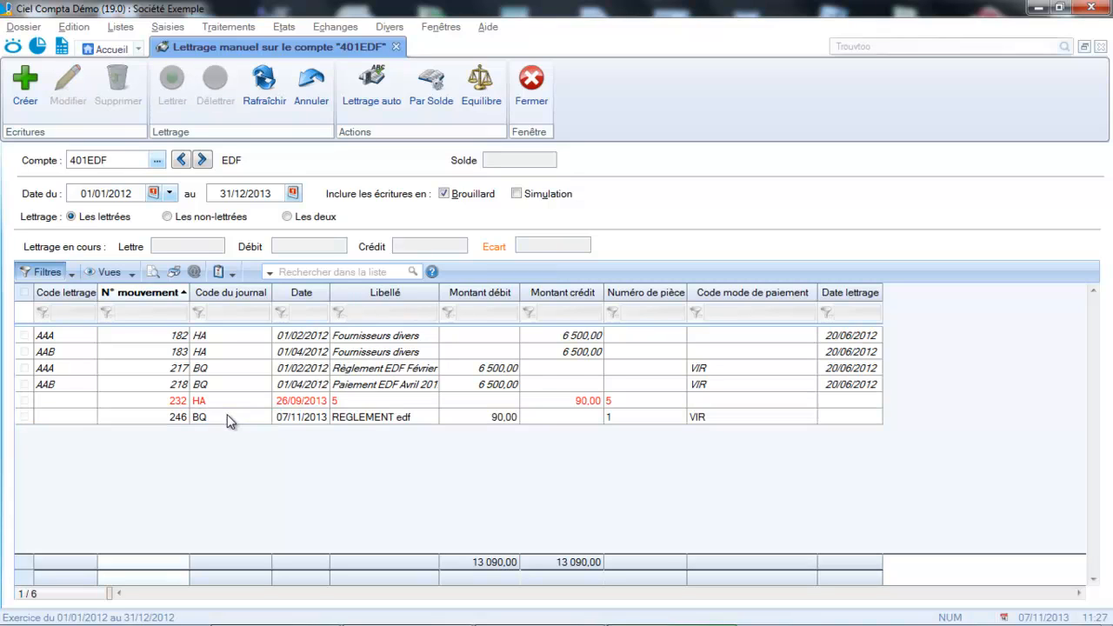
Return to the non-lettered entries, letter movements 232 and 246 together again and save the lettering code
click(168, 217)
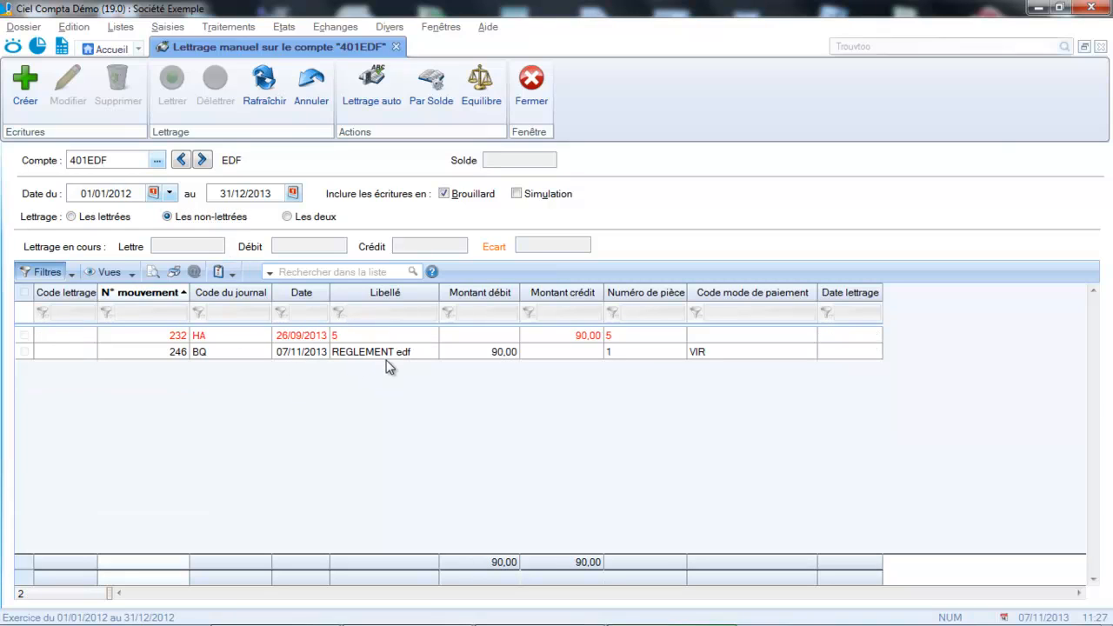
double_click(252, 335)
double_click(251, 349)
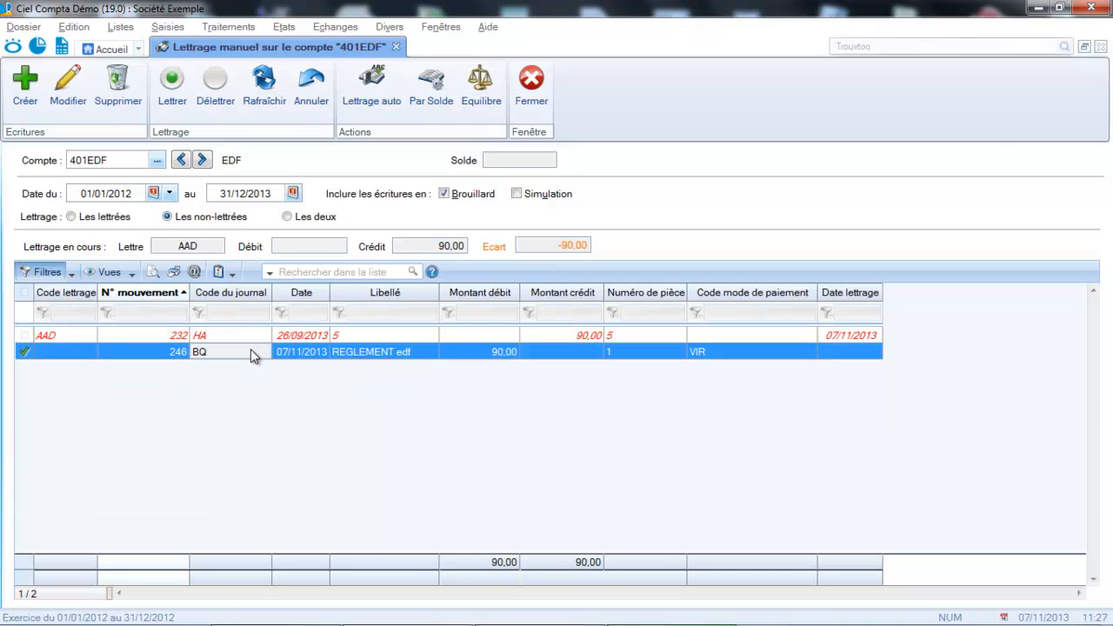
click(241, 253)
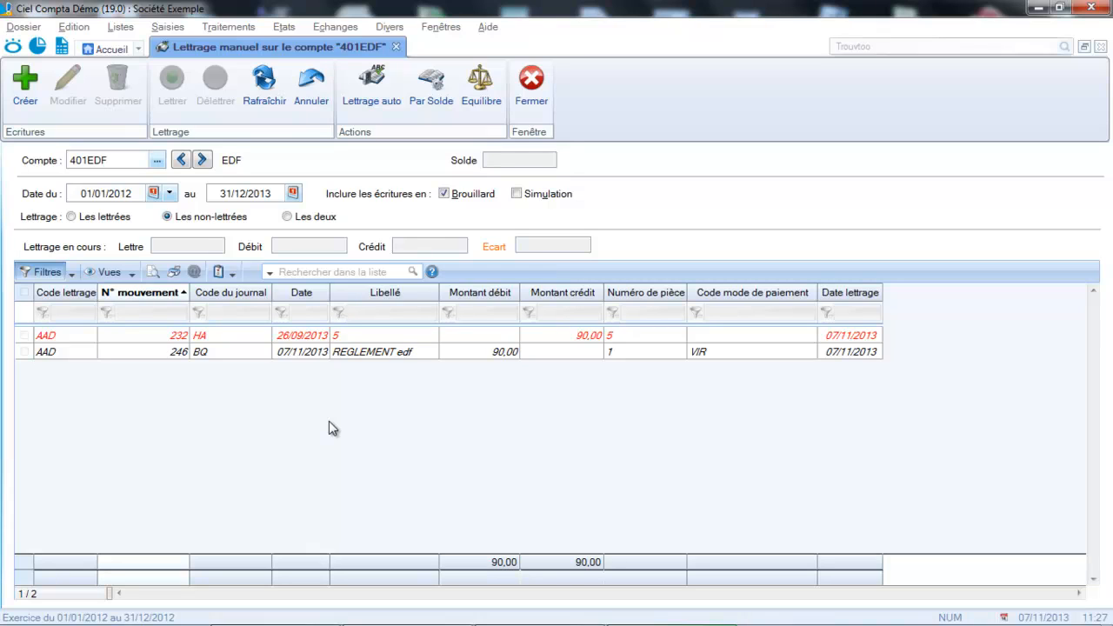
Switch the manual lettering to the supplier account 401ORANGE
click(156, 160)
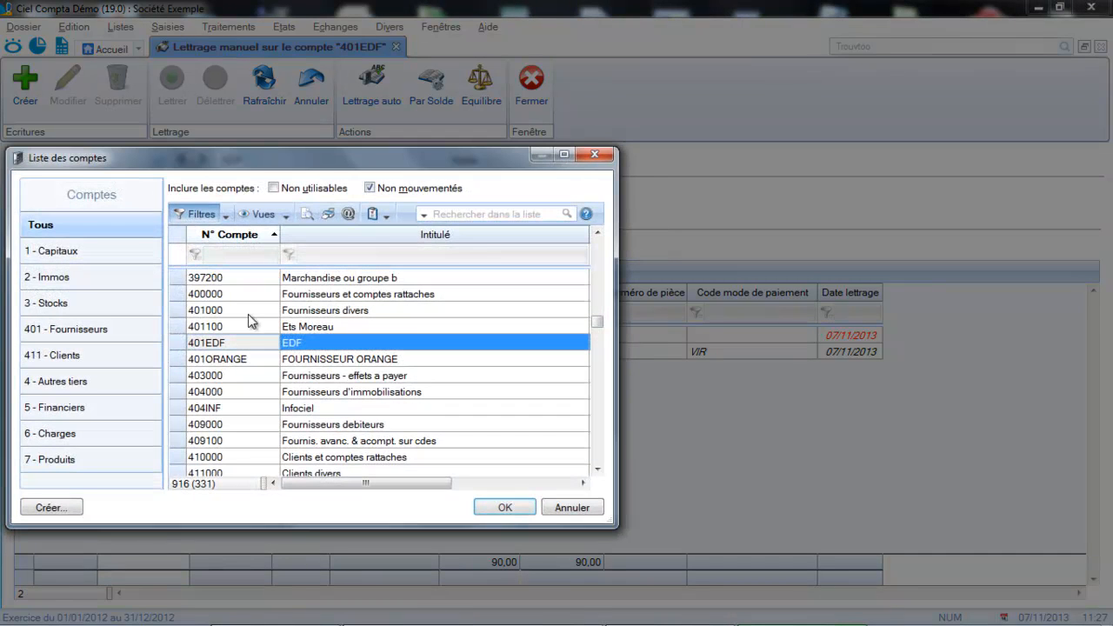
click(346, 361)
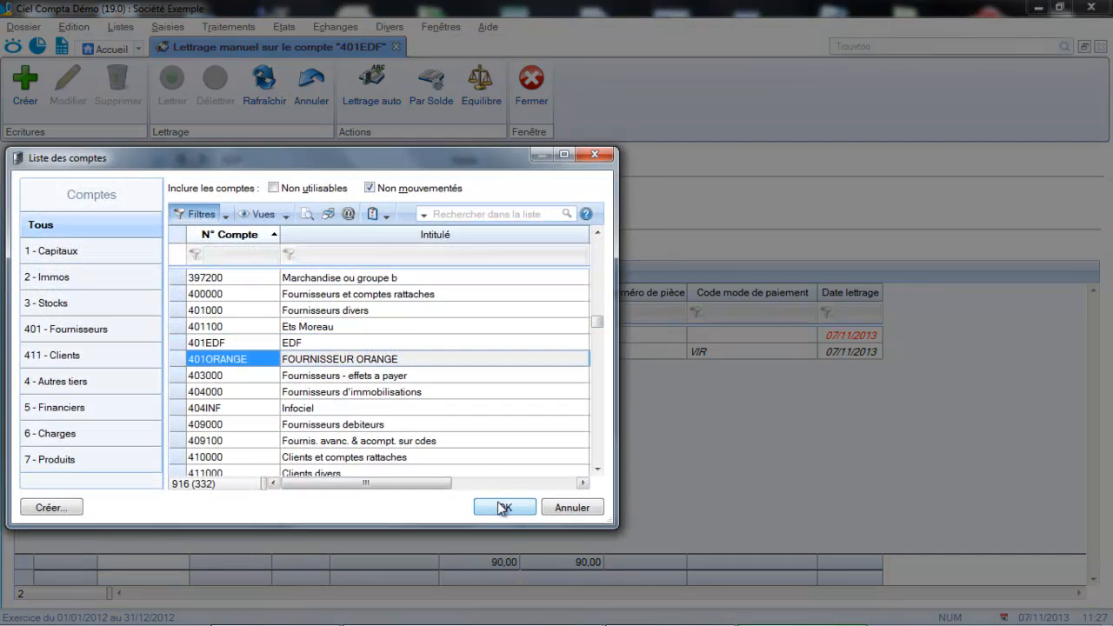
click(504, 508)
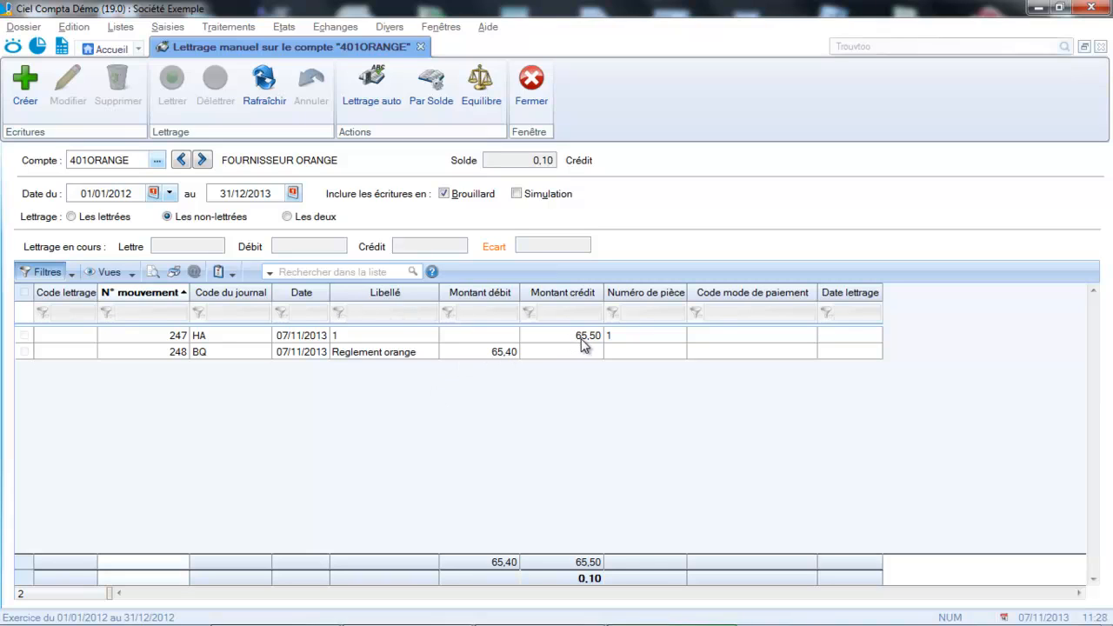
Letter the Reglement orange movement 248 together with the purchase movement 247 on account 401ORANGE
click(507, 352)
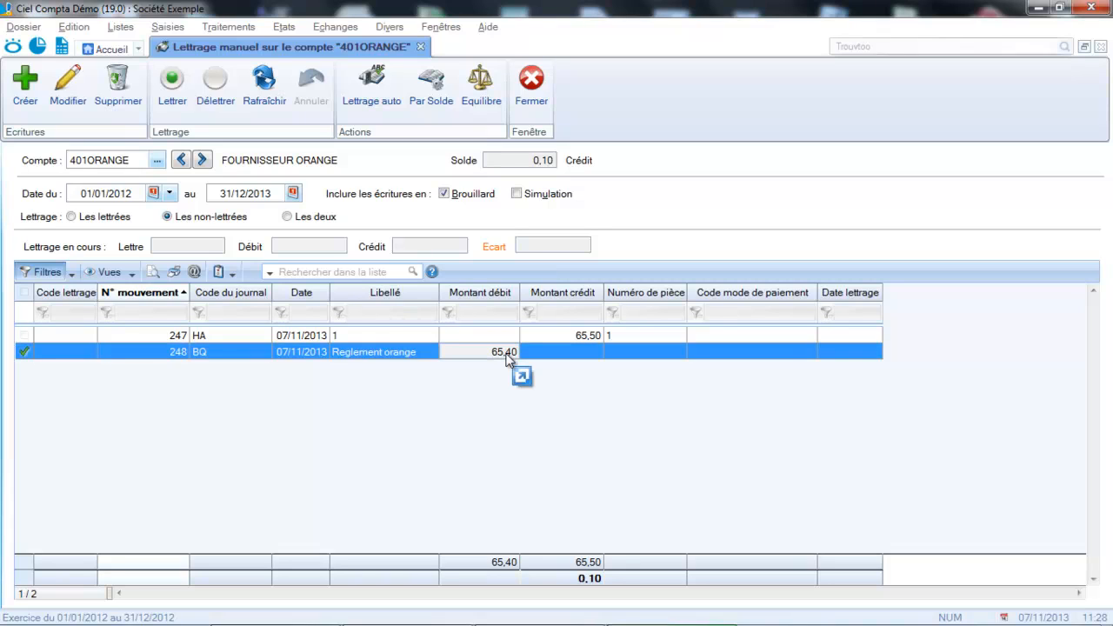
ctrl+click(557, 341)
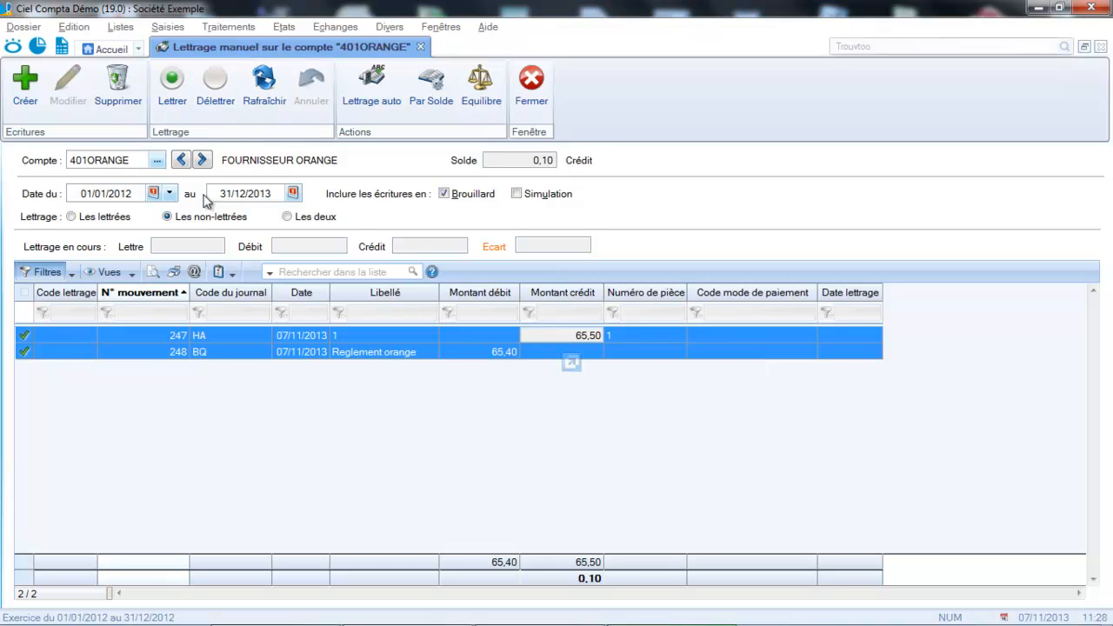
double_click(279, 353)
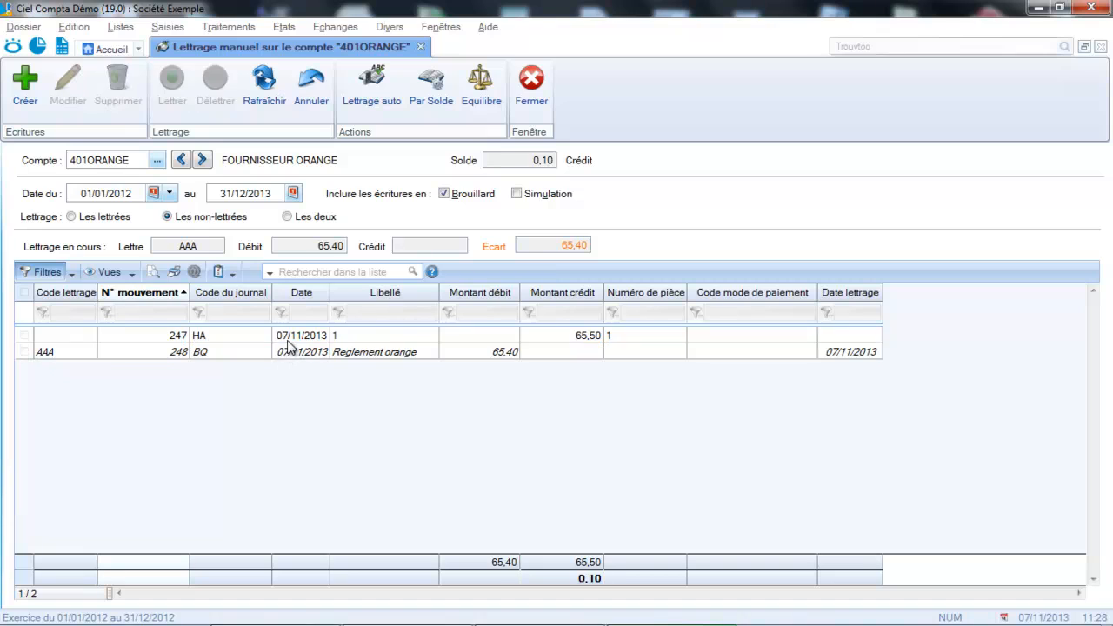
double_click(292, 337)
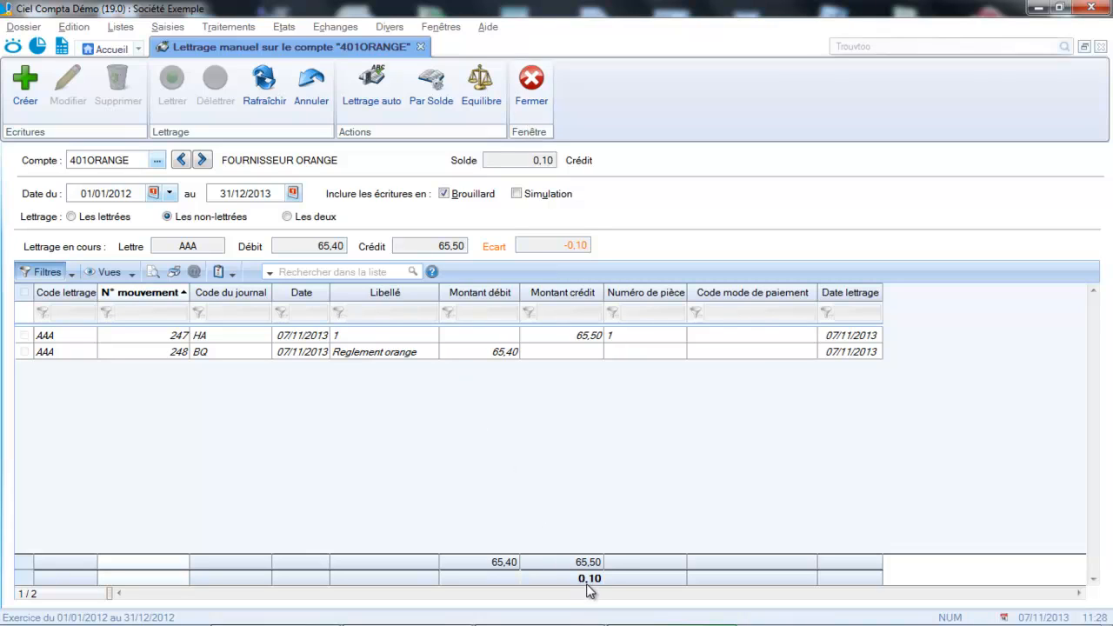
Balance the lettering gap, always allowing gaps, and have the OD adjustment entry to account 770000 shown before it is saved
click(472, 112)
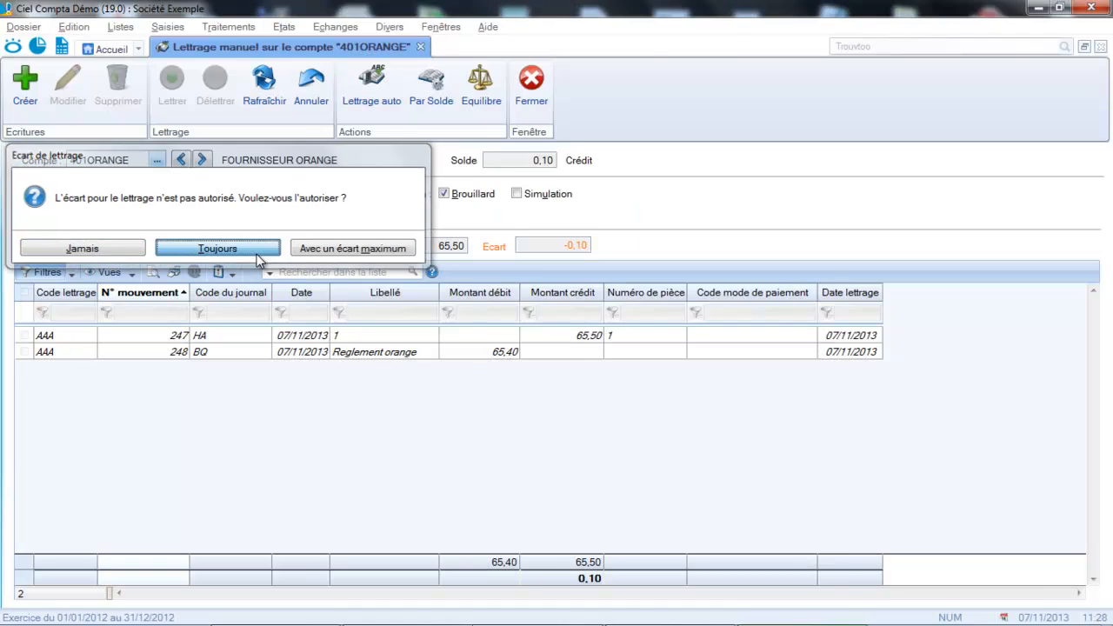
click(257, 254)
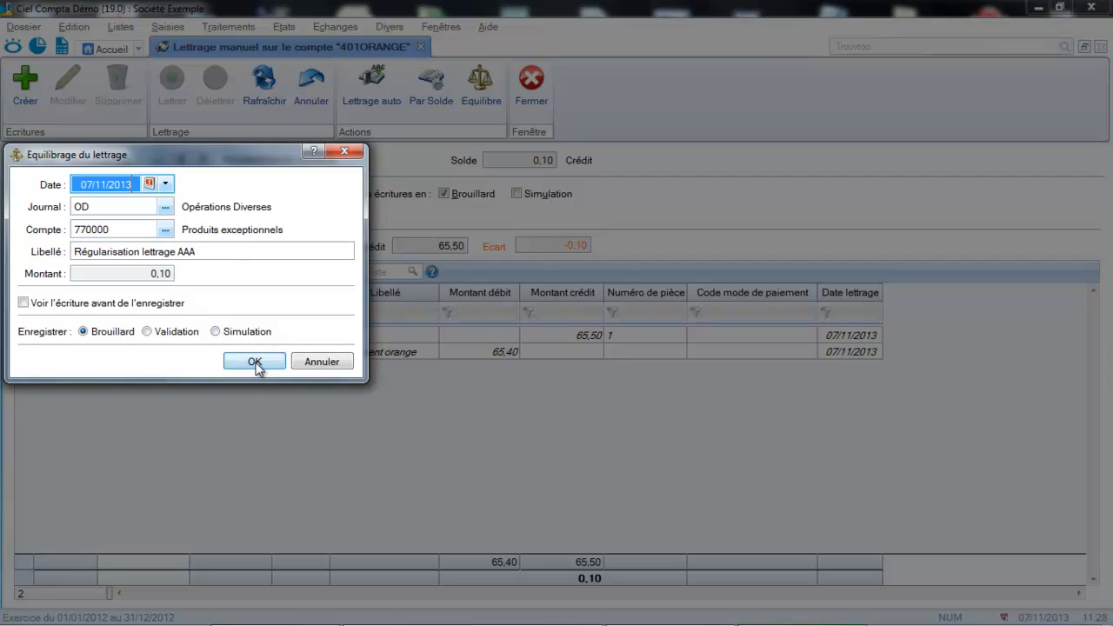
click(124, 319)
click(241, 364)
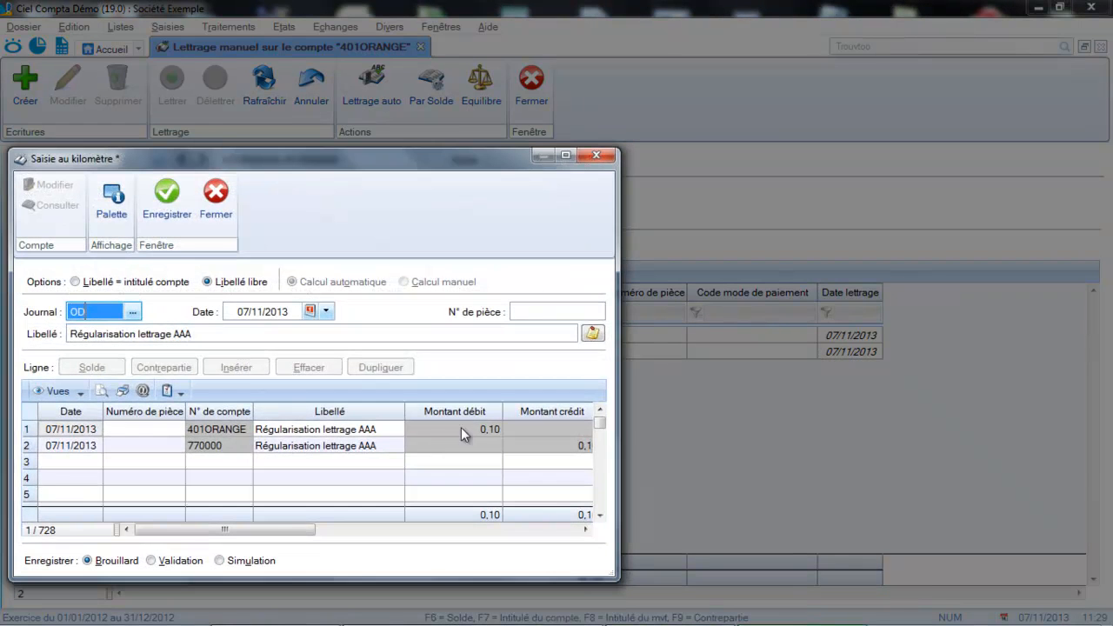
Review the adjustment entry in the maximized entry window, record it as Brouillard and save the current lettering code
click(566, 156)
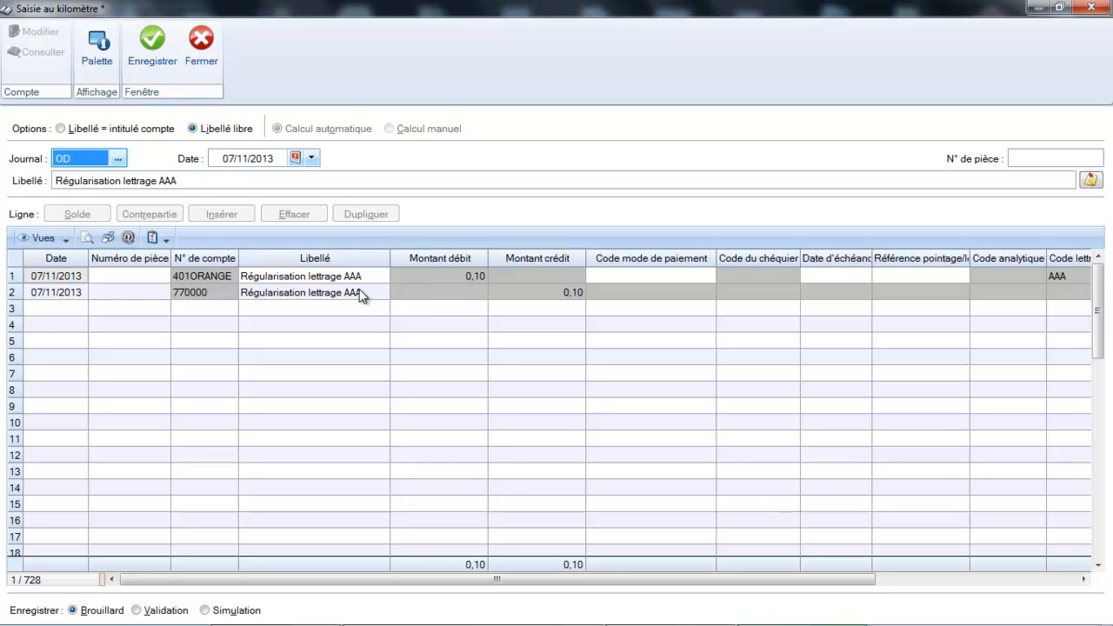
click(160, 49)
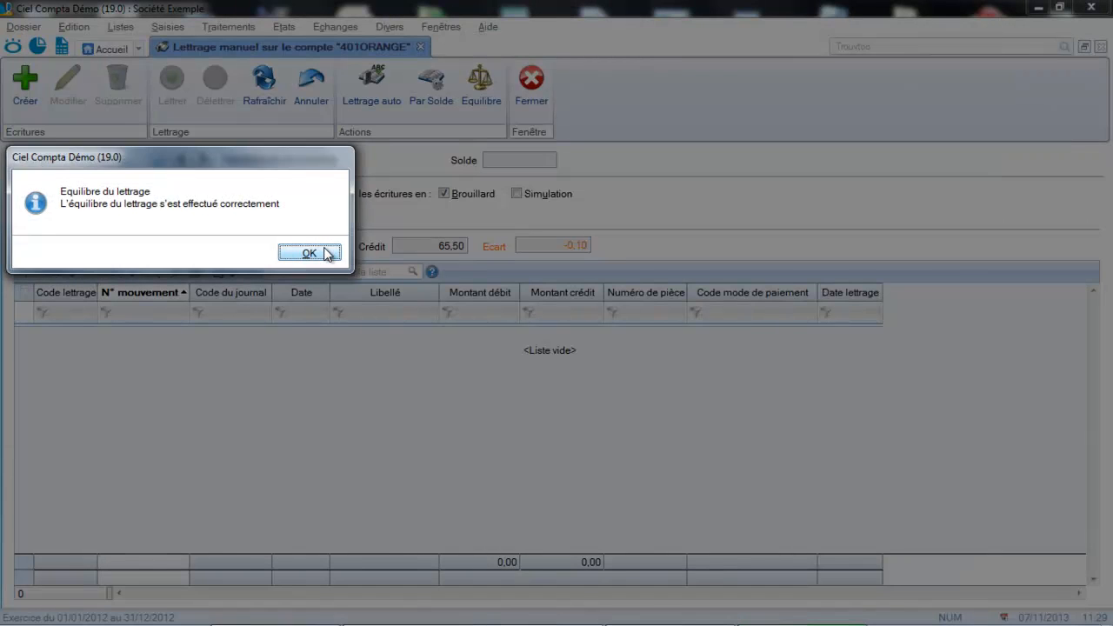
click(324, 253)
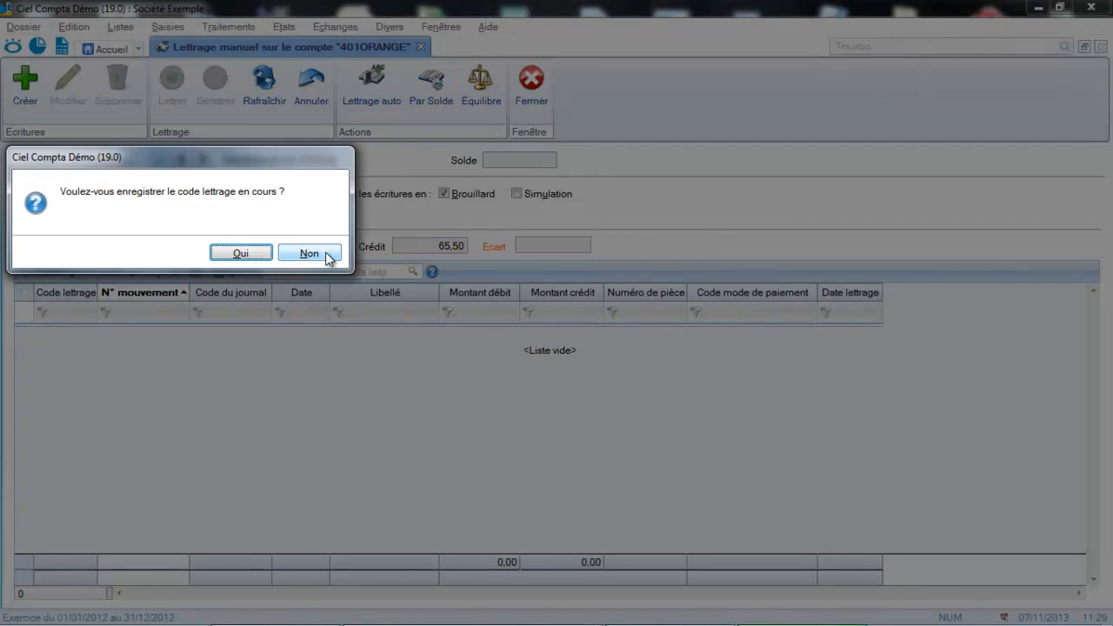
click(241, 253)
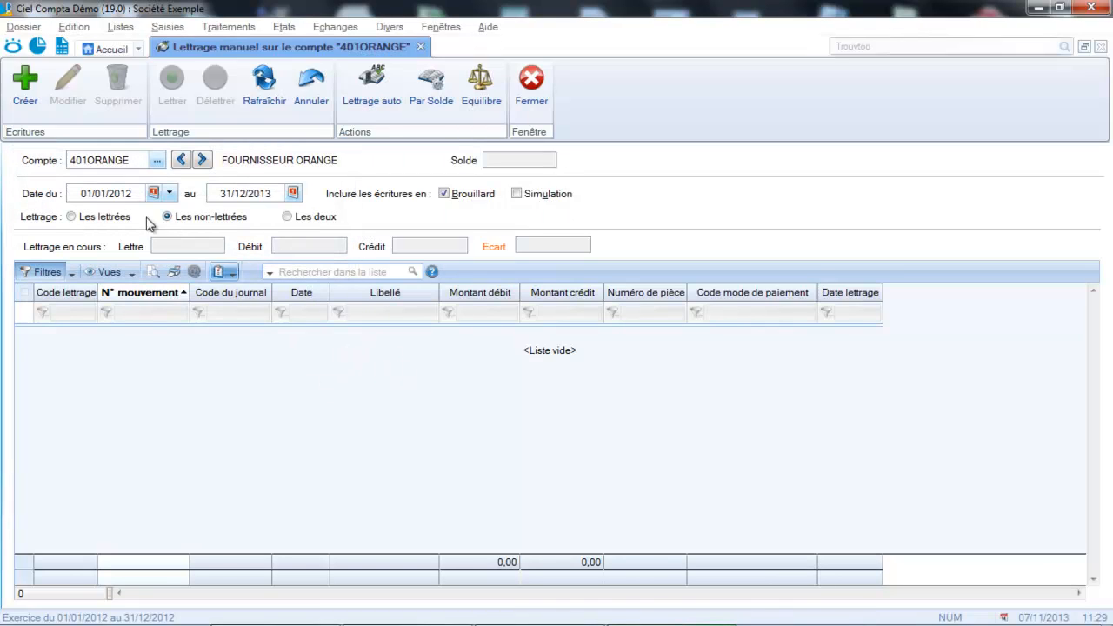
Check the lettered entries of account 401ORANGE, then close manual lettering
click(123, 219)
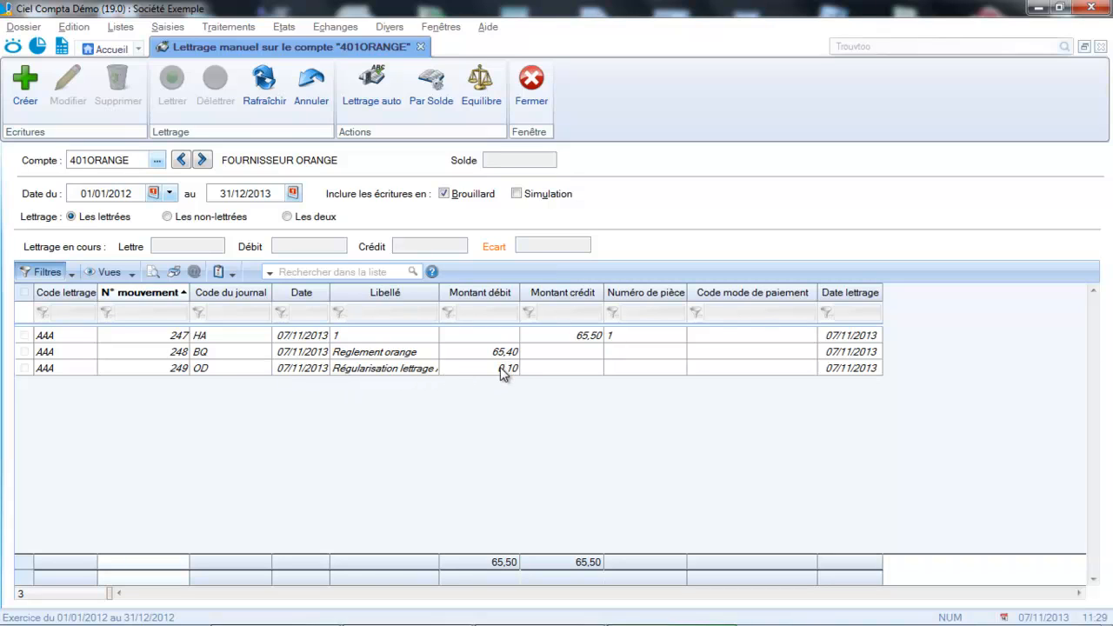
click(529, 87)
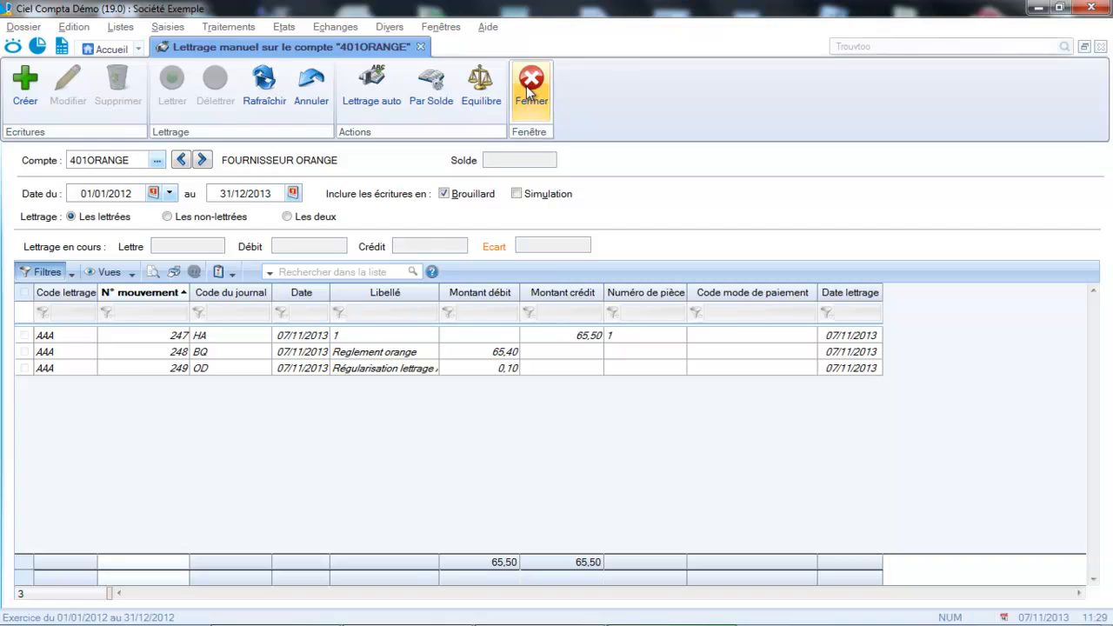
Start an automatic lettering limited to an account range and choose supplier account 401EDF as the range's first account
click(247, 26)
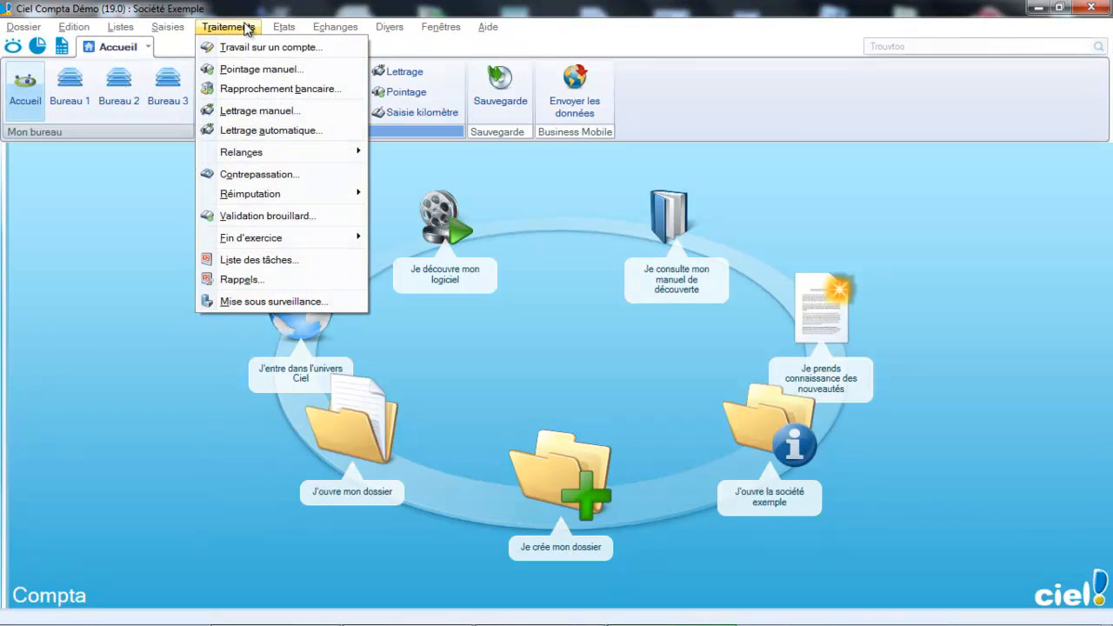
click(246, 133)
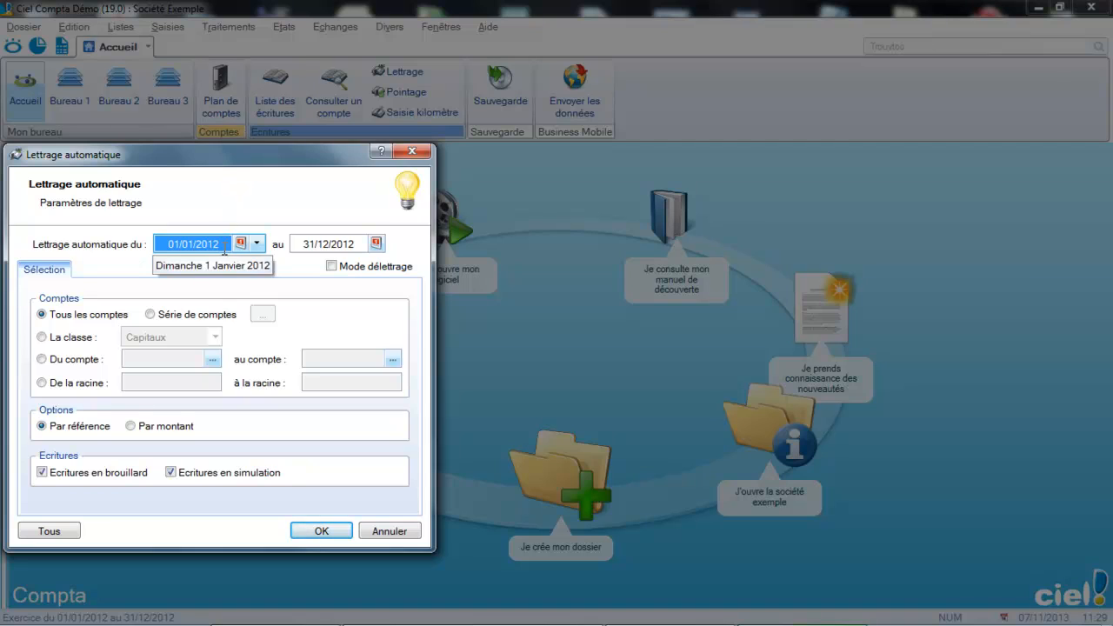
click(48, 359)
click(212, 360)
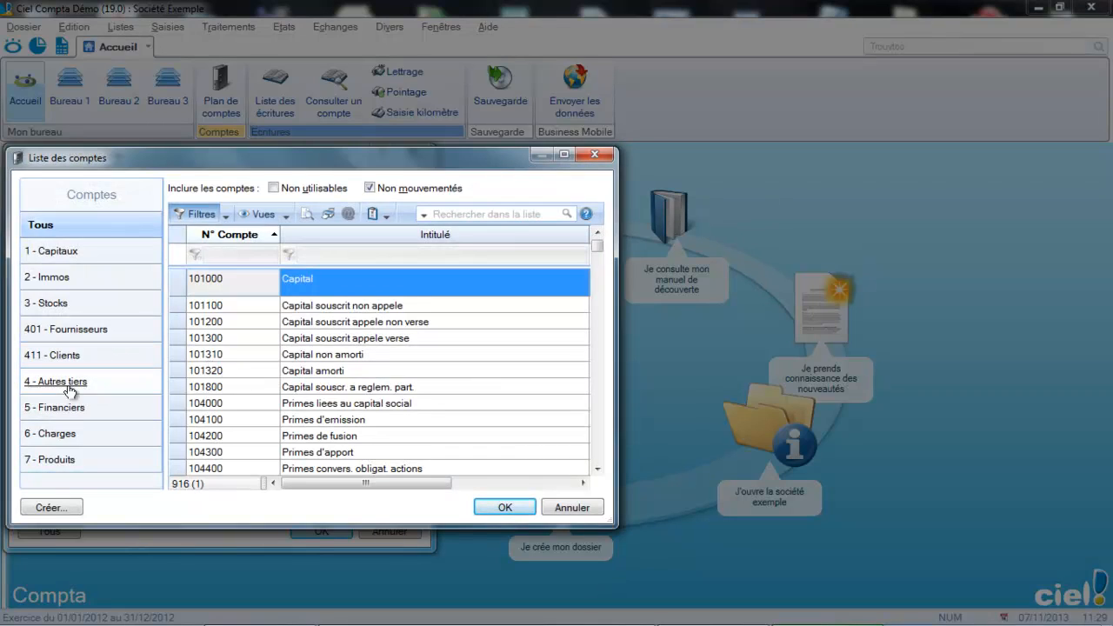
click(71, 332)
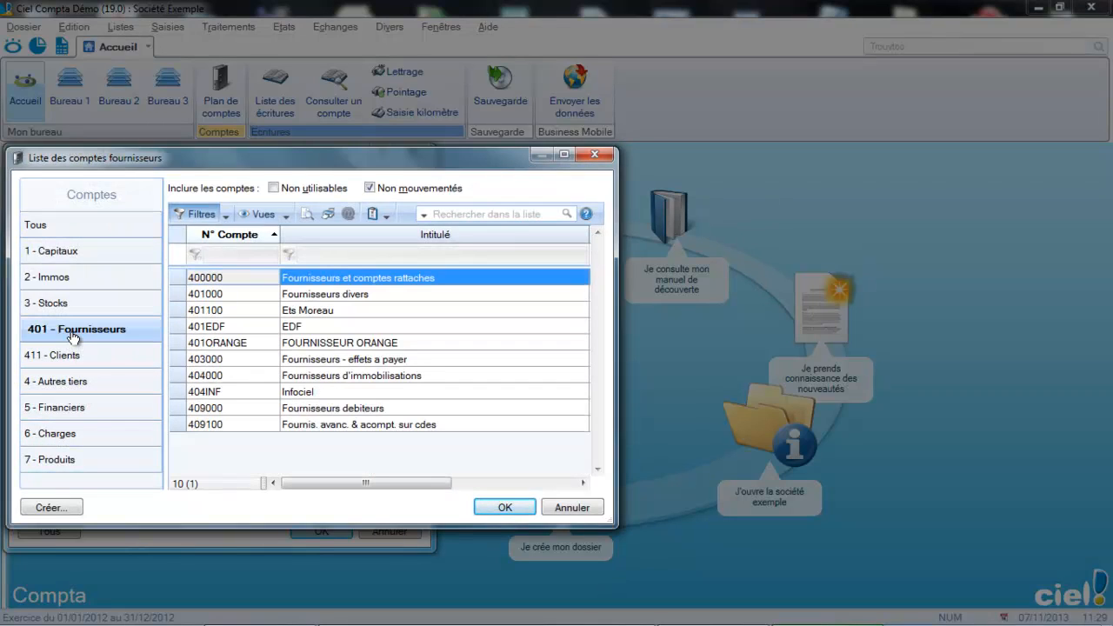
click(263, 325)
click(504, 507)
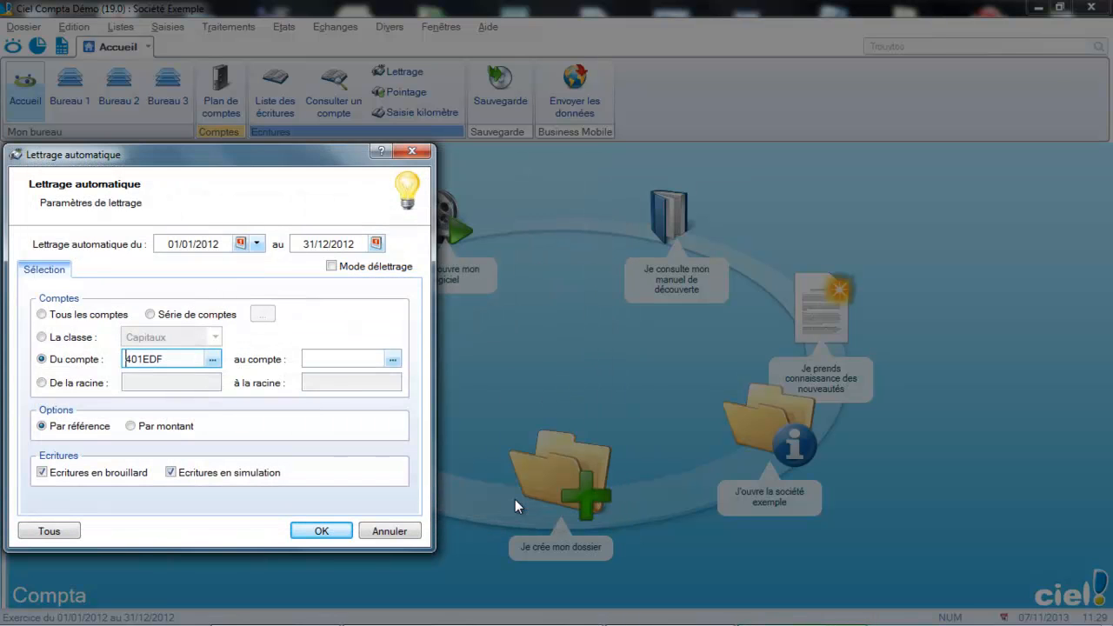
Choose supplier account 401EDF as the range's last account as well and run the automatic lettering
click(392, 359)
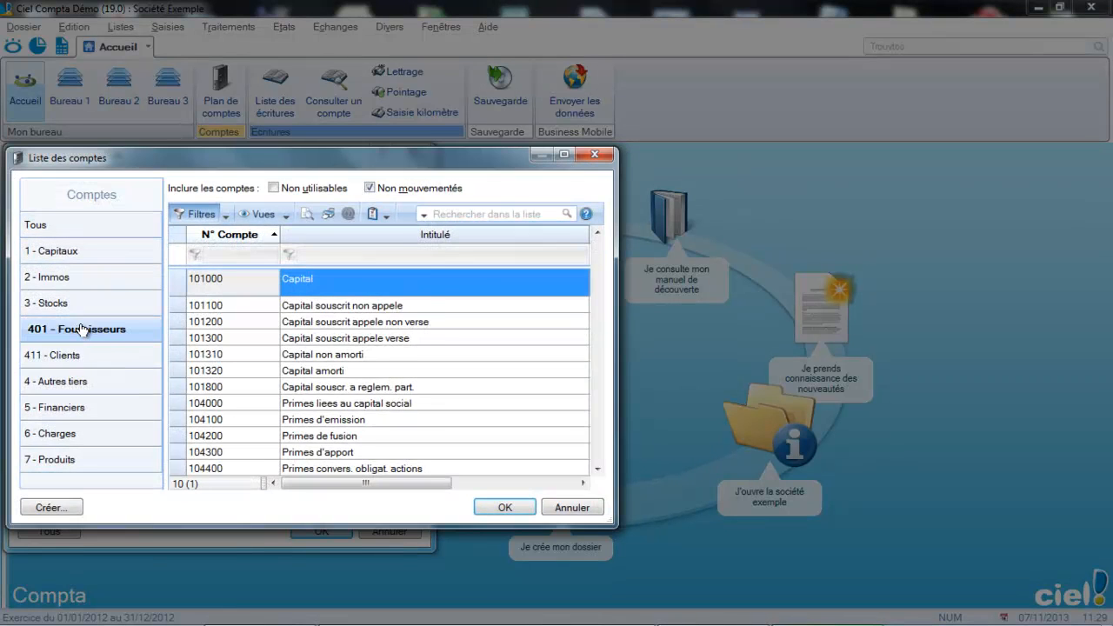
click(81, 329)
click(257, 325)
click(504, 508)
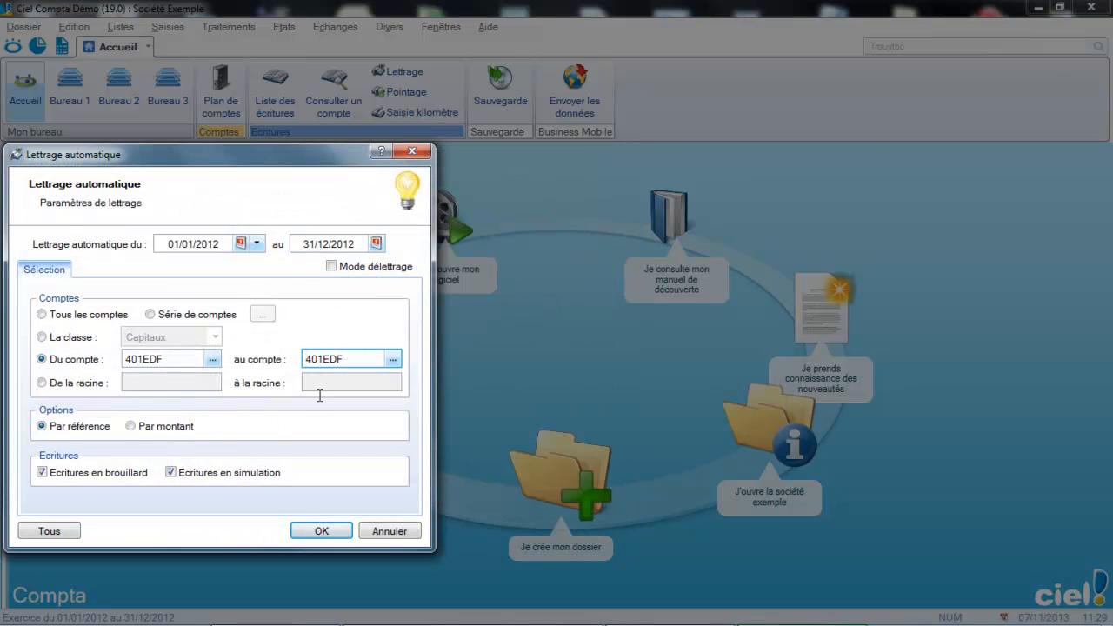
click(334, 529)
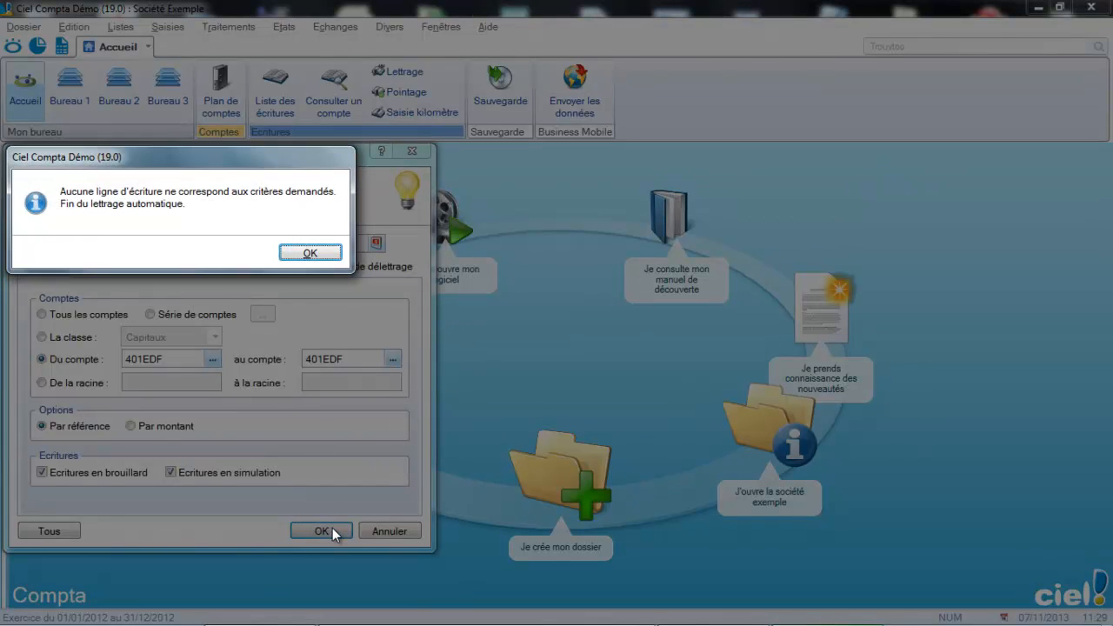
click(303, 253)
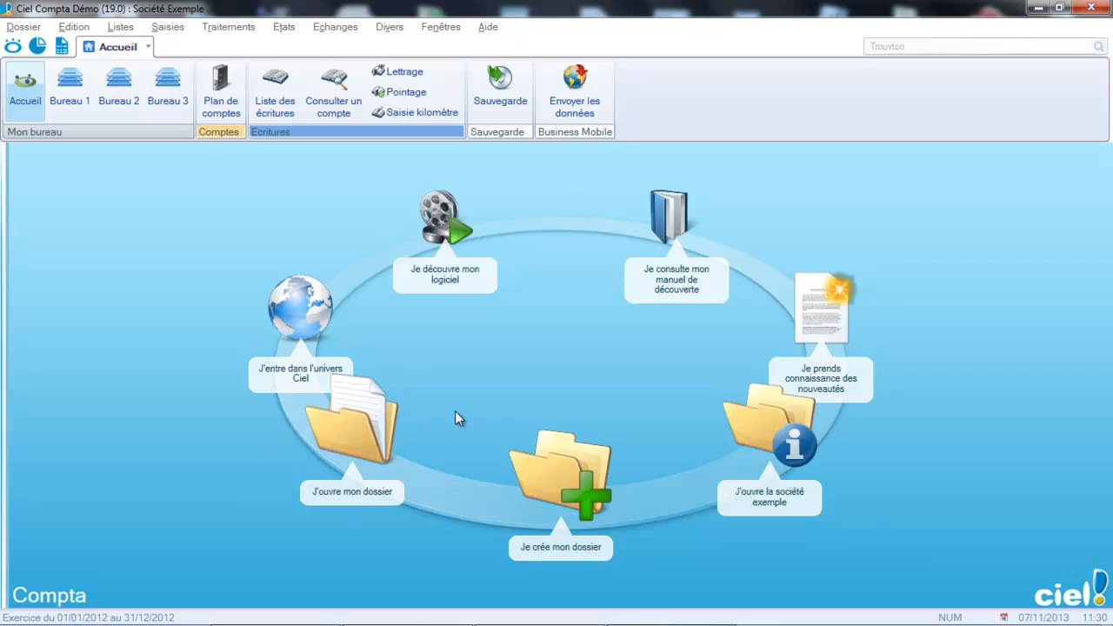
Bring up the available accounting processing operations
click(228, 27)
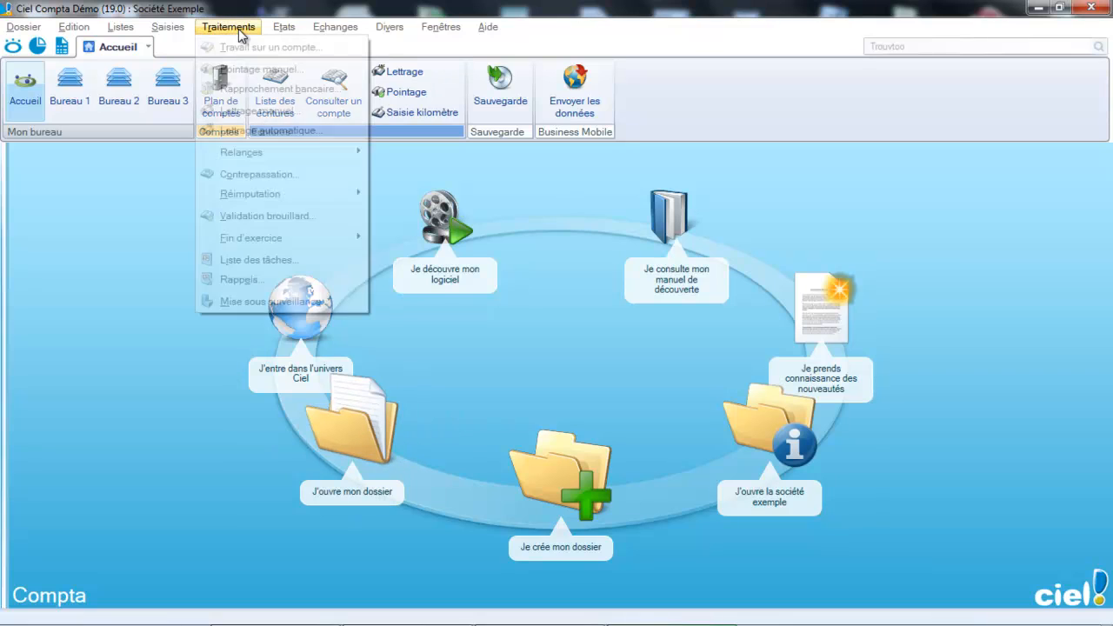